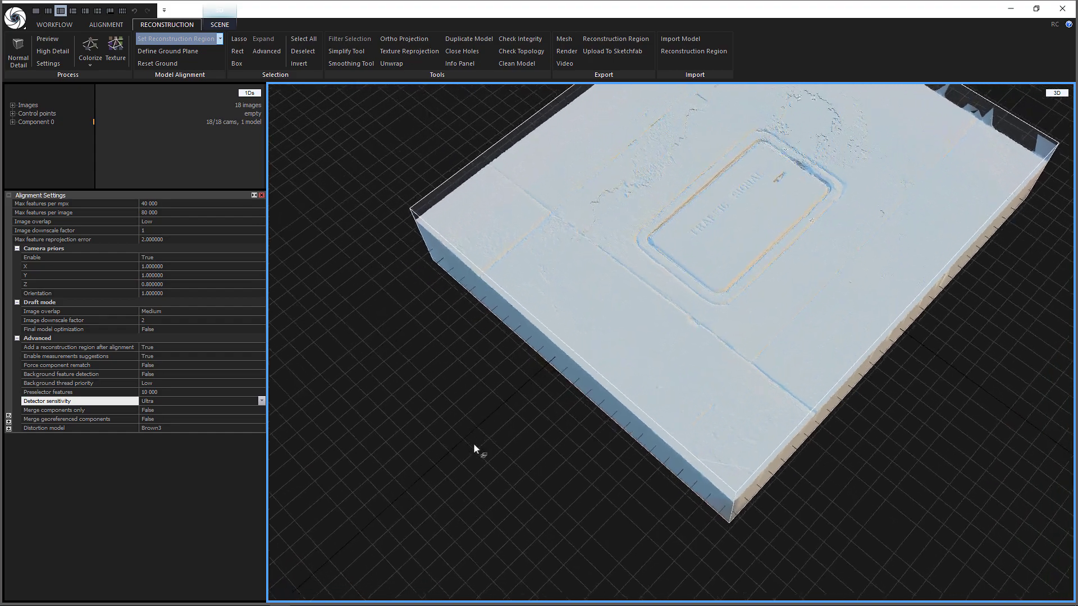
Use Advanced selection to select the marginal triangles on the slab's sides and edge spikes
{"action": "key", "text": "alt"}
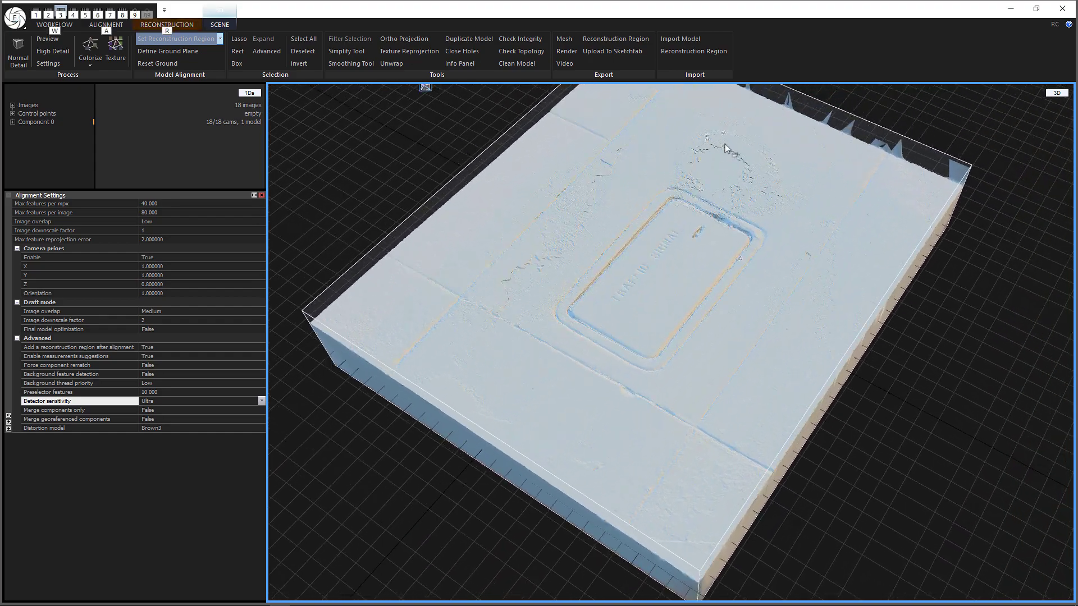
{"action": "left_click_drag", "start_coordinate": [553, 267], "coordinate": [470, 383]}
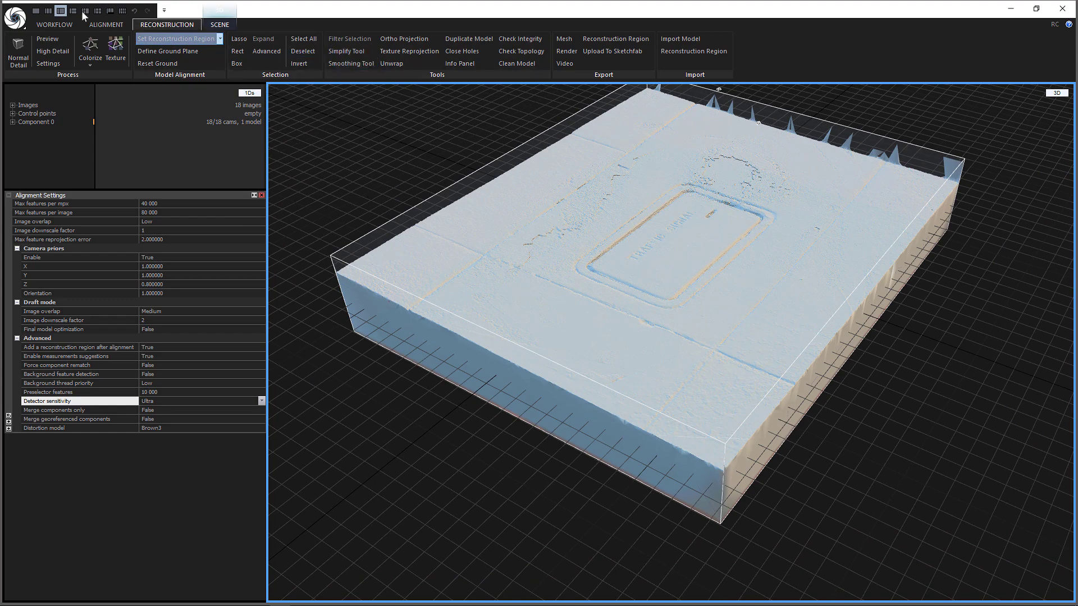
{"action": "left_click", "coordinate": [345, 51]}
{"action": "left_click", "coordinate": [266, 51]}
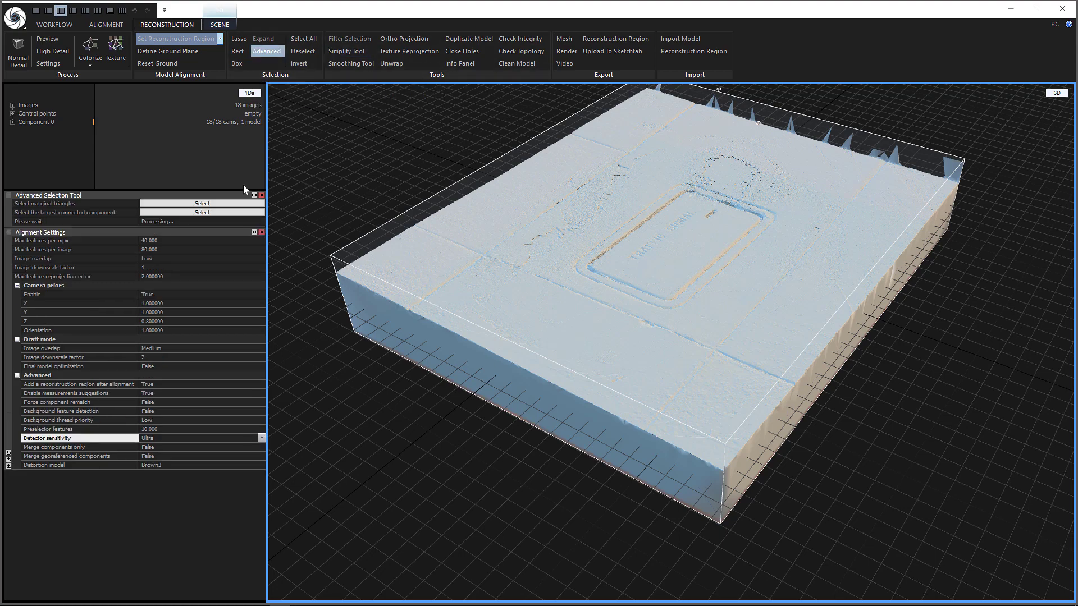
{"action": "left_click", "coordinate": [199, 204]}
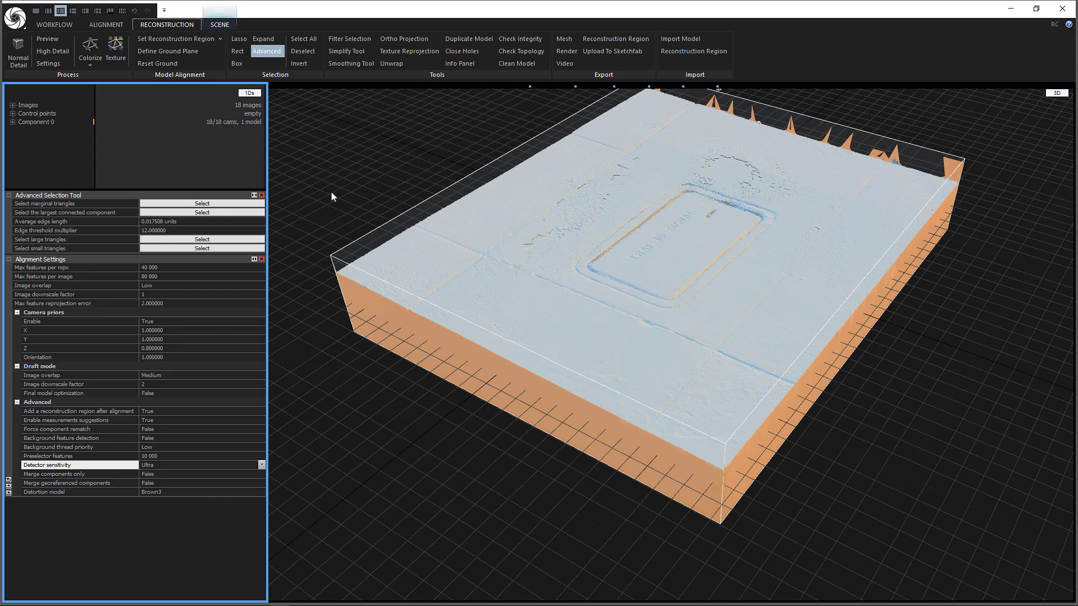
{"action": "left_click_drag", "start_coordinate": [380, 171], "coordinate": [373, 127]}
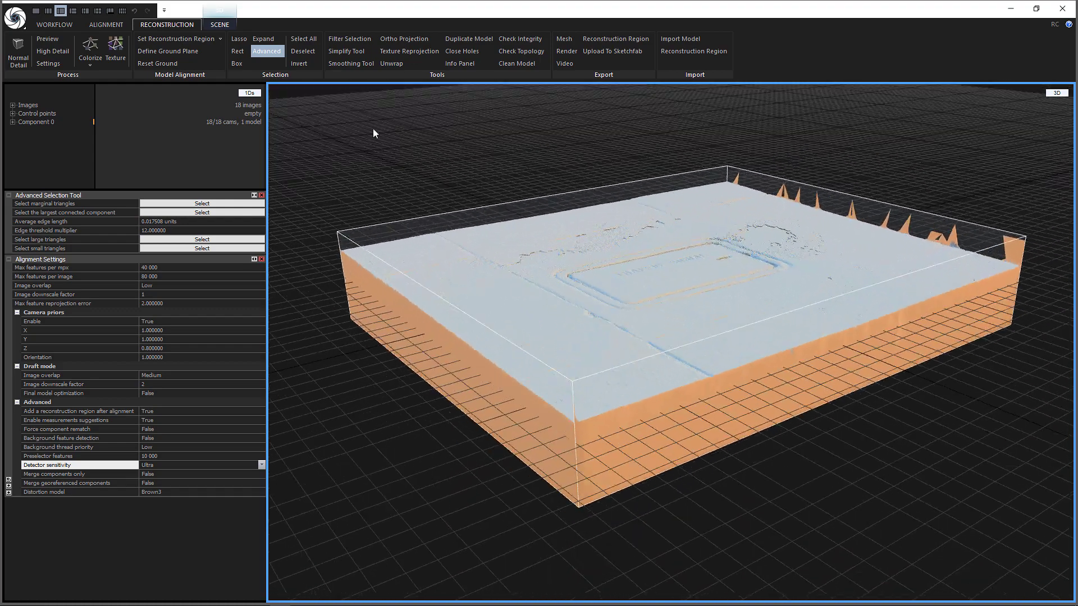
Filter out the selected triangles, leaving a new model with only the flat engraved surface
{"action": "left_click", "coordinate": [350, 39]}
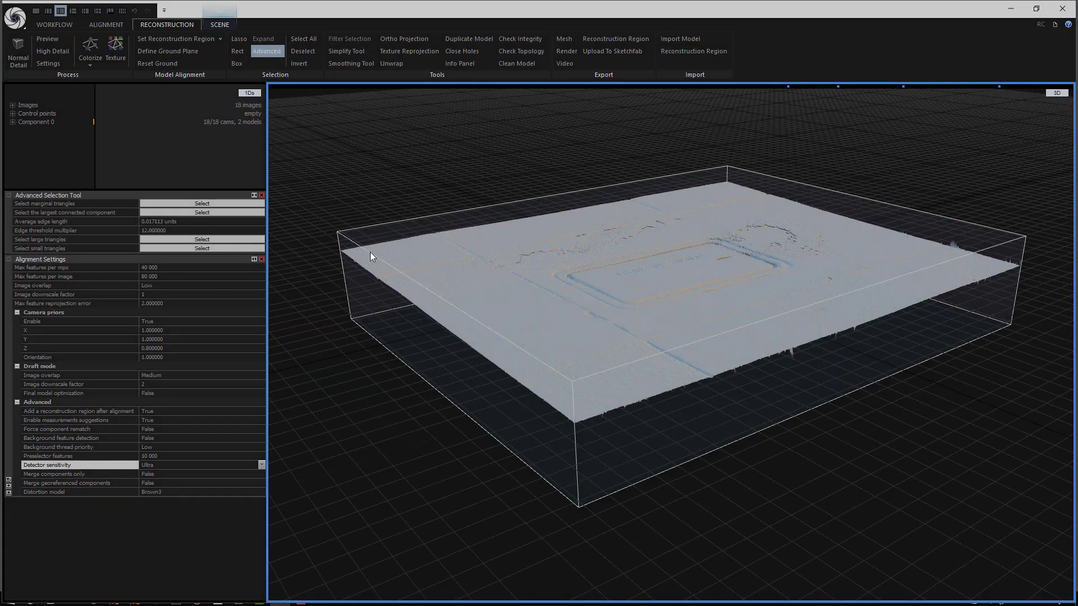
{"action": "left_click_drag", "start_coordinate": [369, 252], "coordinate": [541, 283]}
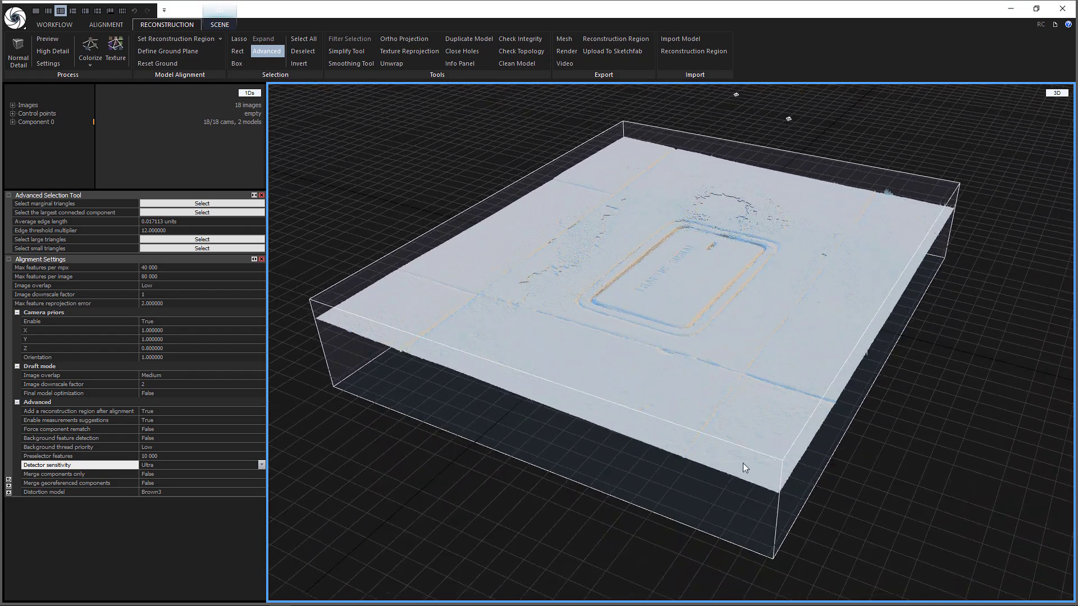
Shrink the reconstruction region's right, top, front and left faces inward around the cover
{"action": "left_click", "coordinate": [783, 461]}
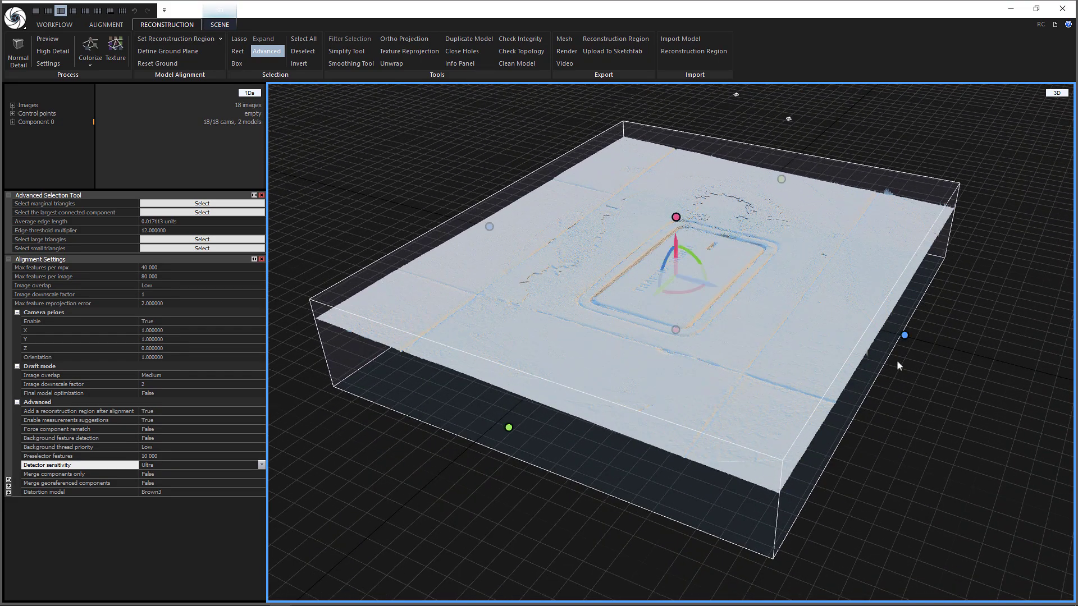
{"action": "left_click_drag", "start_coordinate": [905, 339], "coordinate": [899, 337]}
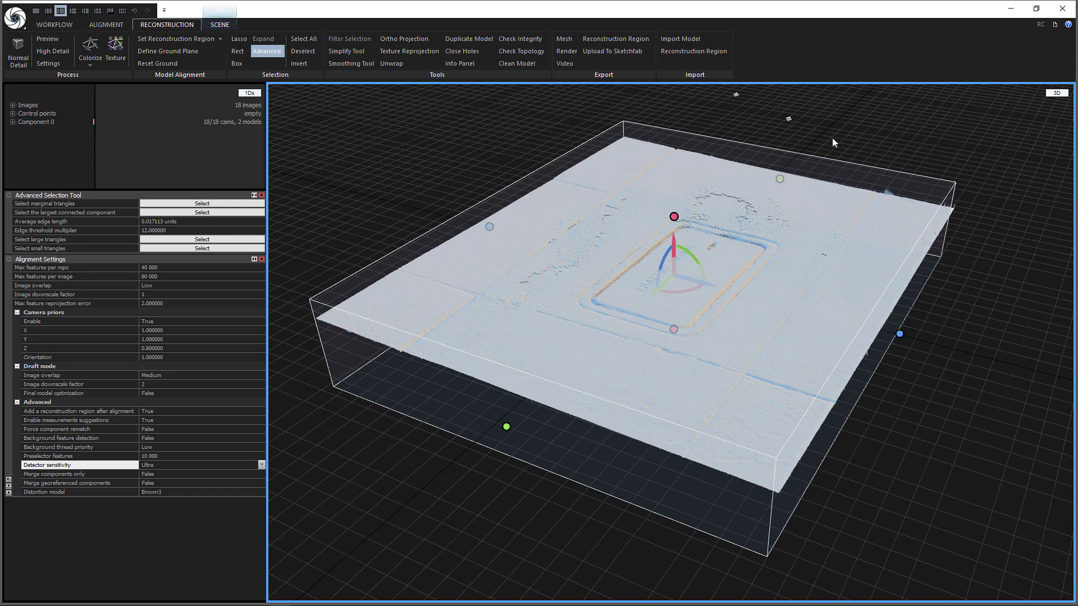
{"action": "left_click_drag", "start_coordinate": [776, 181], "coordinate": [651, 262]}
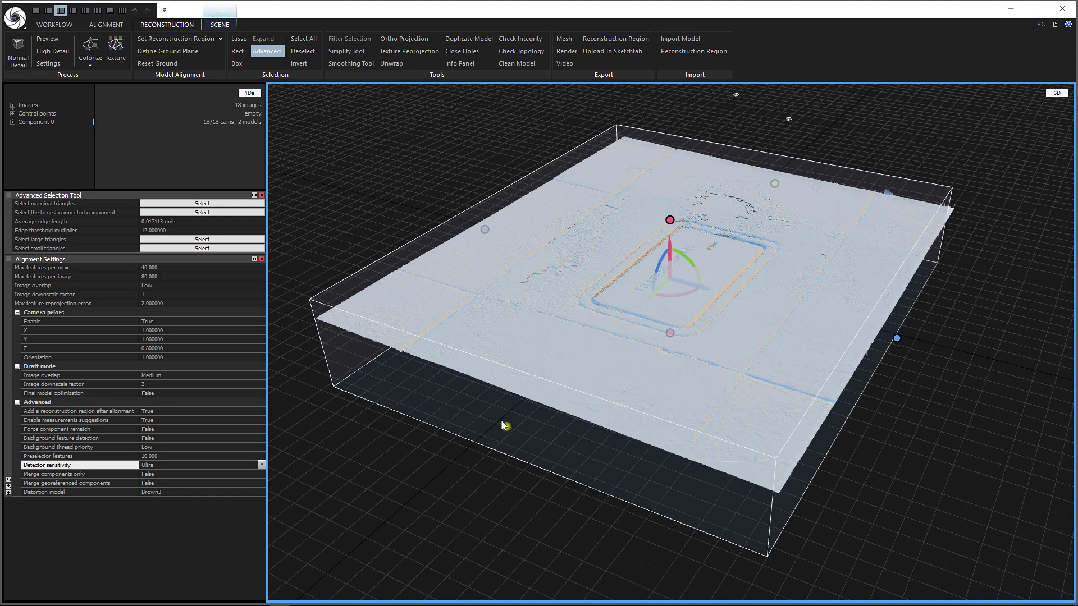
{"action": "left_click_drag", "start_coordinate": [505, 428], "coordinate": [528, 388]}
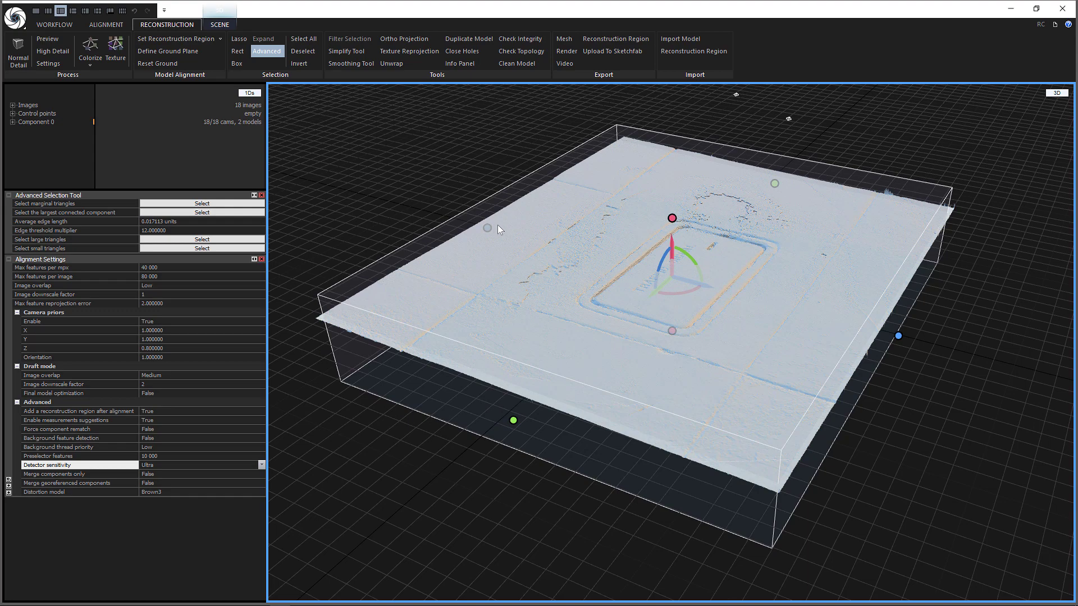
{"action": "left_click_drag", "start_coordinate": [497, 226], "coordinate": [495, 230]}
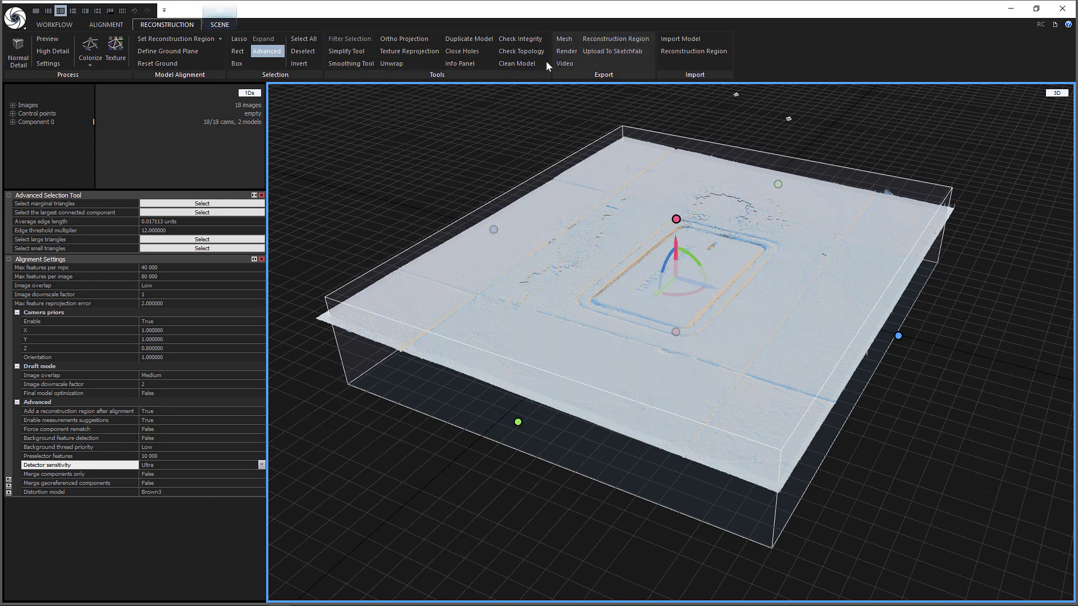
Create a clipping box from the reconstruction region to trim the overhanging edges
{"action": "left_click", "coordinate": [227, 27]}
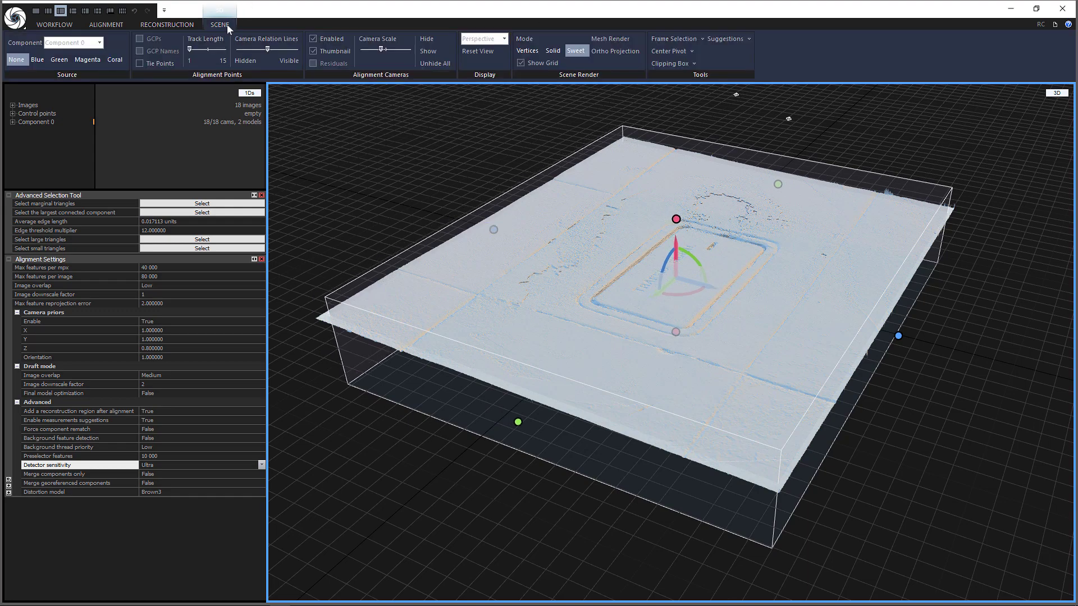
{"action": "left_click", "coordinate": [693, 64]}
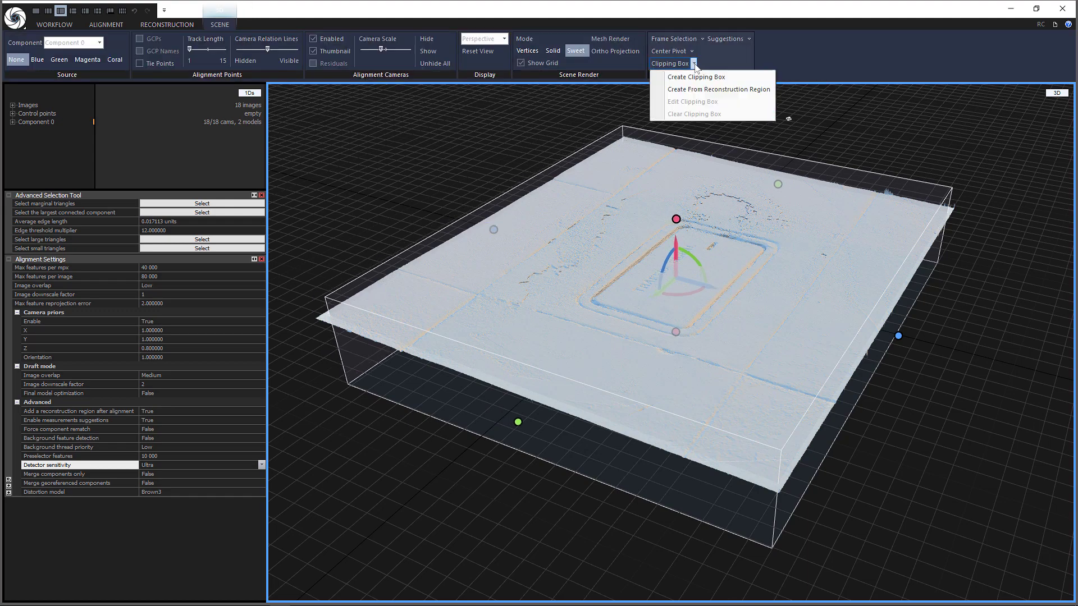
{"action": "left_click", "coordinate": [728, 91]}
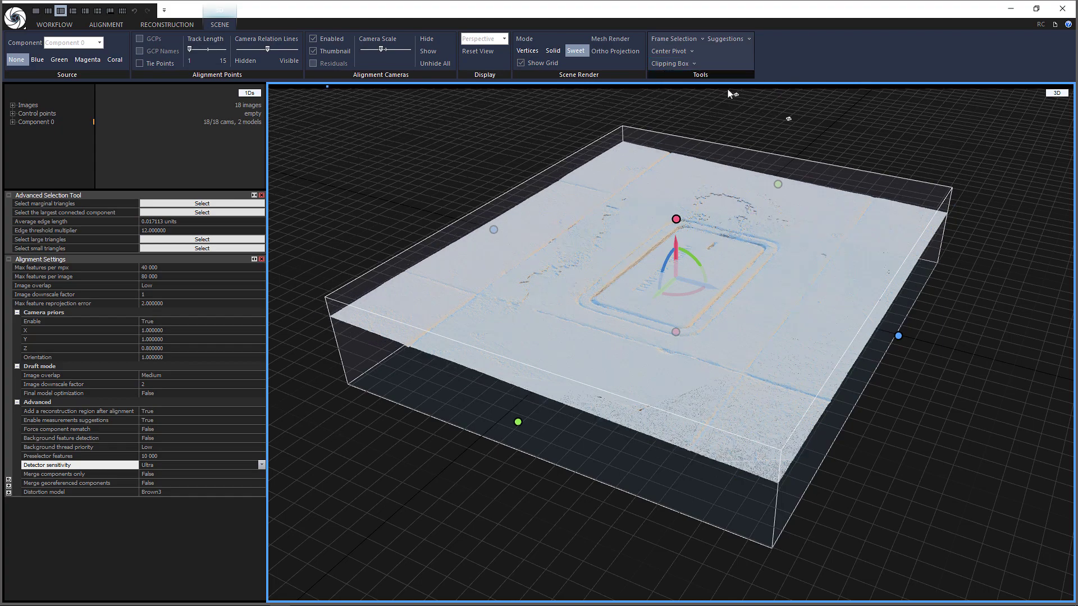
{"action": "mouse_move", "coordinate": [318, 339]}
{"action": "left_mouse_down"}
{"action": "mouse_move", "coordinate": [352, 251]}
{"action": "mouse_move", "coordinate": [292, 365]}
{"action": "mouse_move", "coordinate": [336, 446]}
{"action": "mouse_move", "coordinate": [314, 358]}
{"action": "mouse_move", "coordinate": [290, 404]}
{"action": "mouse_move", "coordinate": [298, 312]}
{"action": "mouse_move", "coordinate": [442, 231]}
{"action": "mouse_move", "coordinate": [335, 352]}
{"action": "mouse_move", "coordinate": [321, 352]}
{"action": "left_mouse_up"}
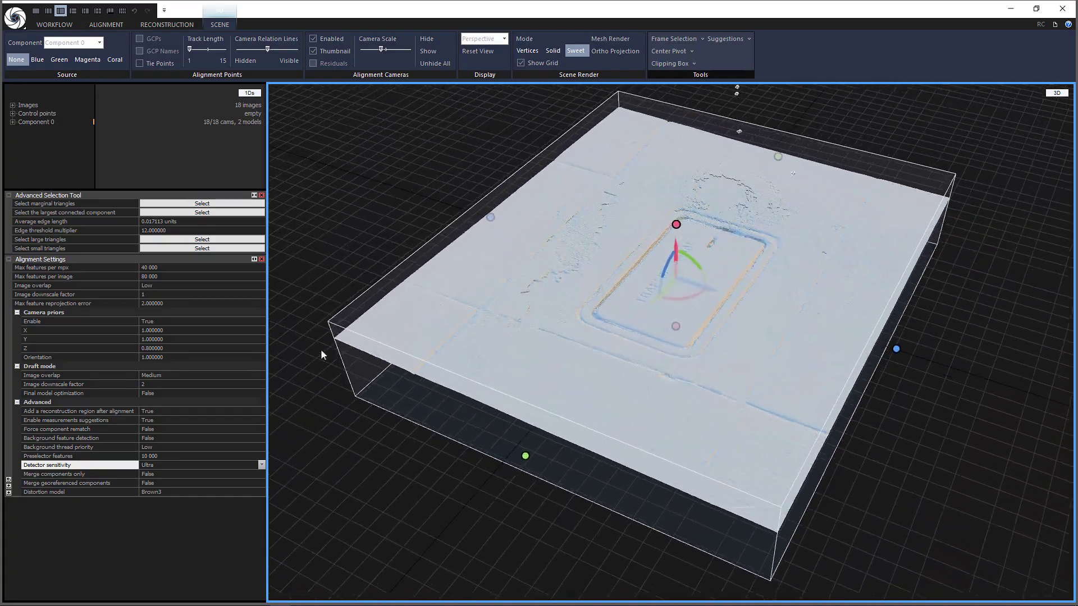
{"action": "left_click", "coordinate": [167, 24]}
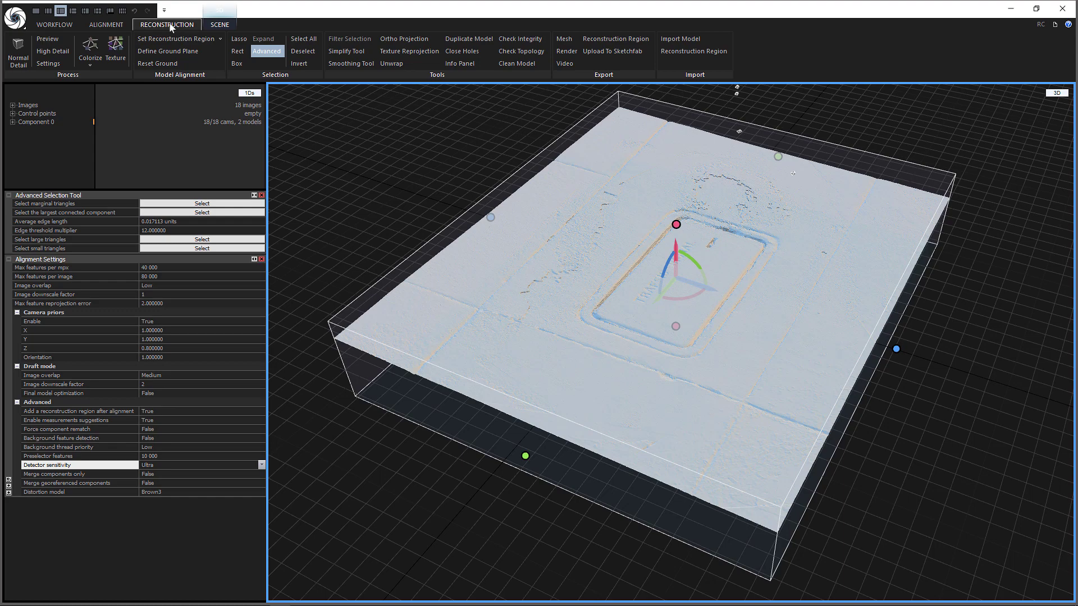
Simplify the clipped surface to a 1000000 target triangle count, creating Model 3
{"action": "left_click", "coordinate": [12, 122]}
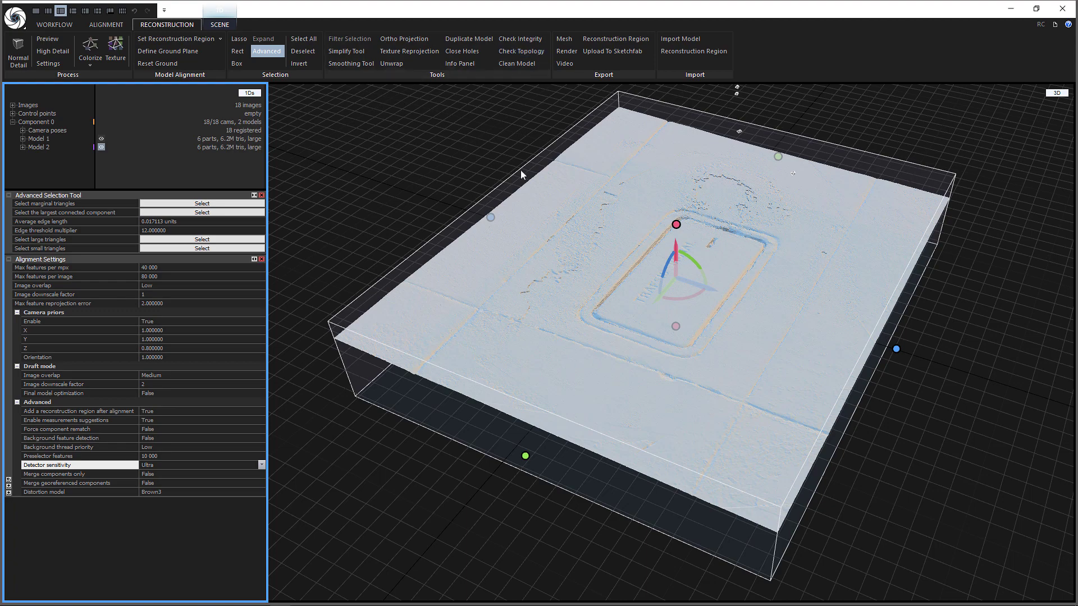
{"action": "left_click", "coordinate": [359, 54]}
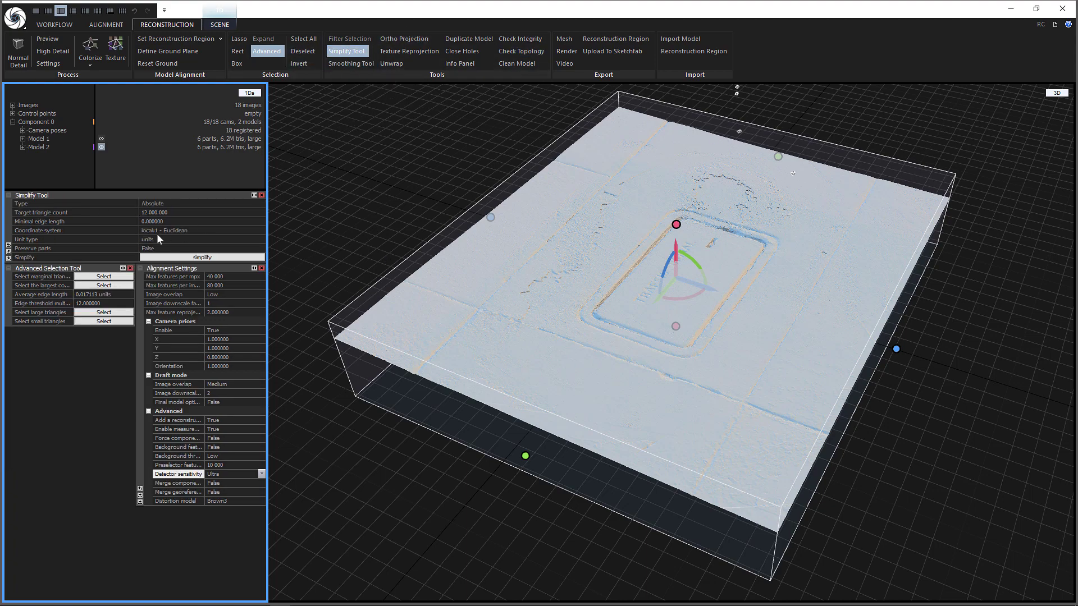
{"action": "left_click", "coordinate": [147, 214]}
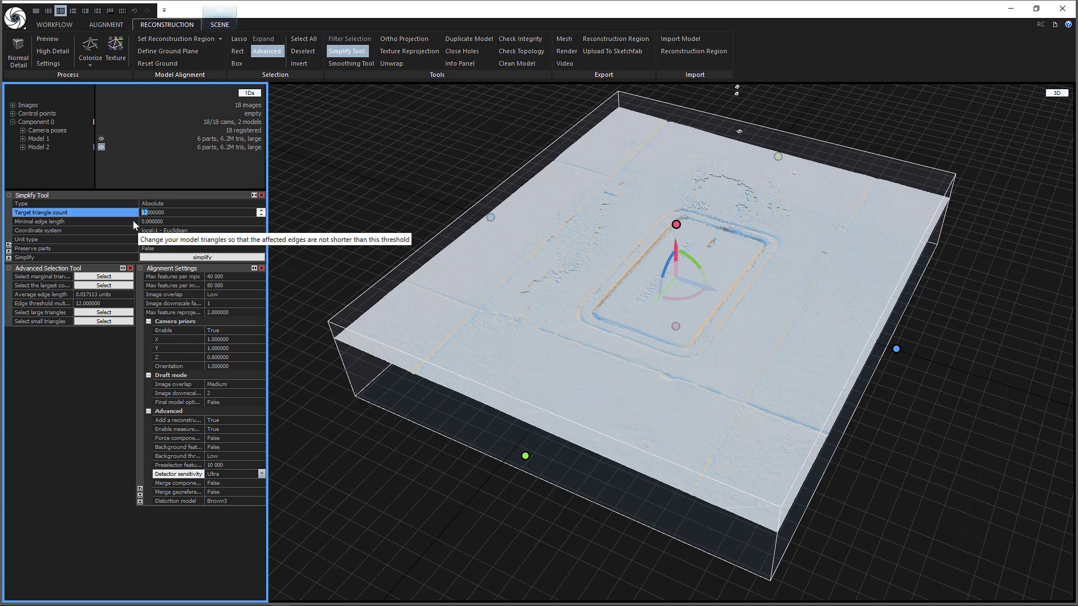
{"action": "type", "text": "1"}
{"action": "left_click", "coordinate": [179, 203]}
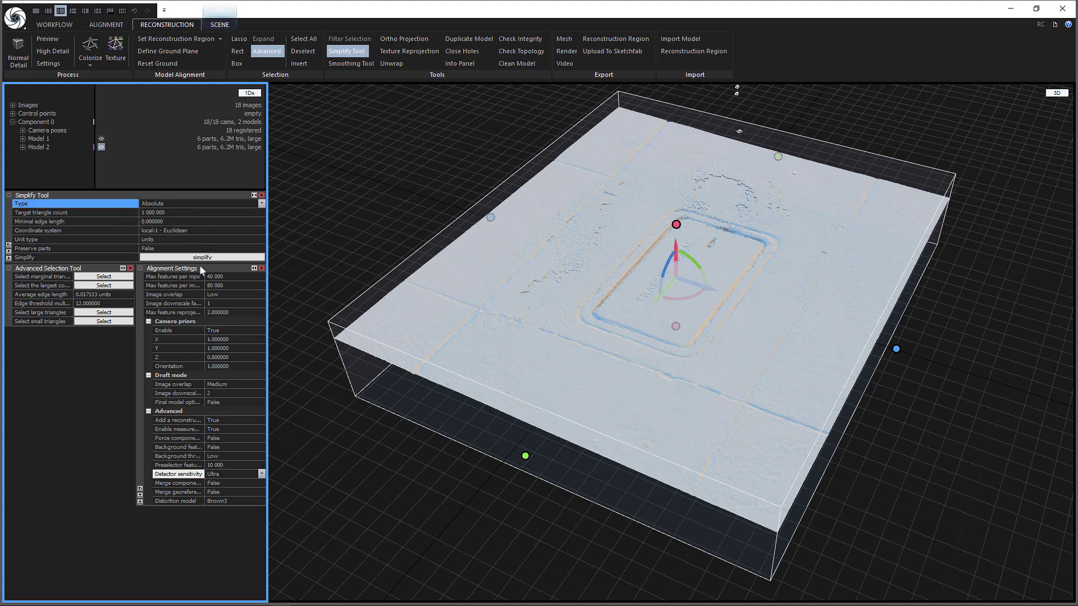
{"action": "left_click", "coordinate": [197, 258]}
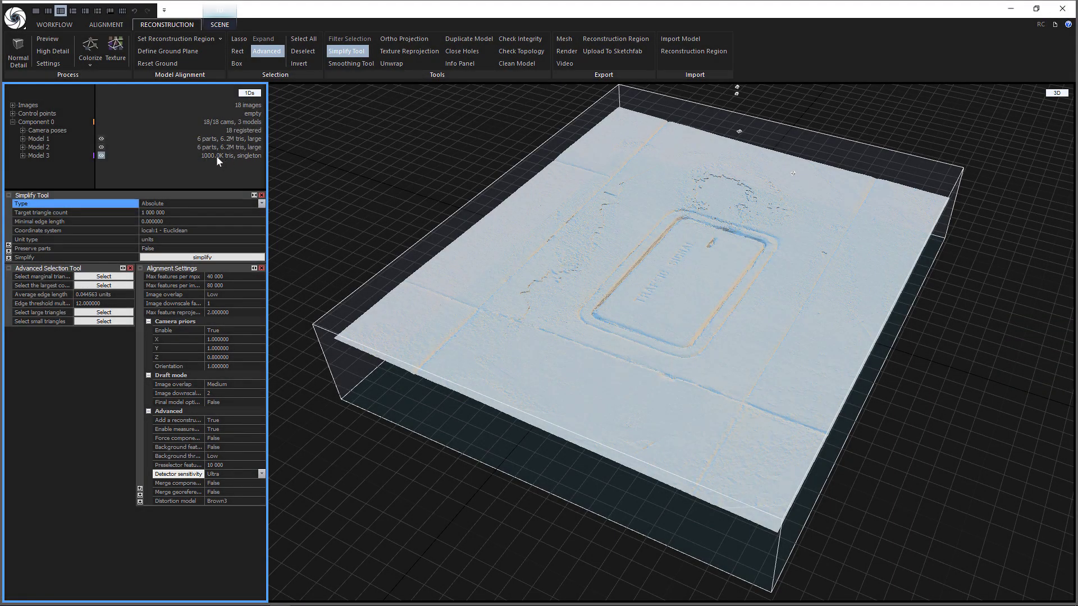
Colorize Model 3 from the photos so the TRAFFIC SIGNAL engraving appears in colour
{"action": "left_click_drag", "start_coordinate": [380, 224], "coordinate": [292, 169]}
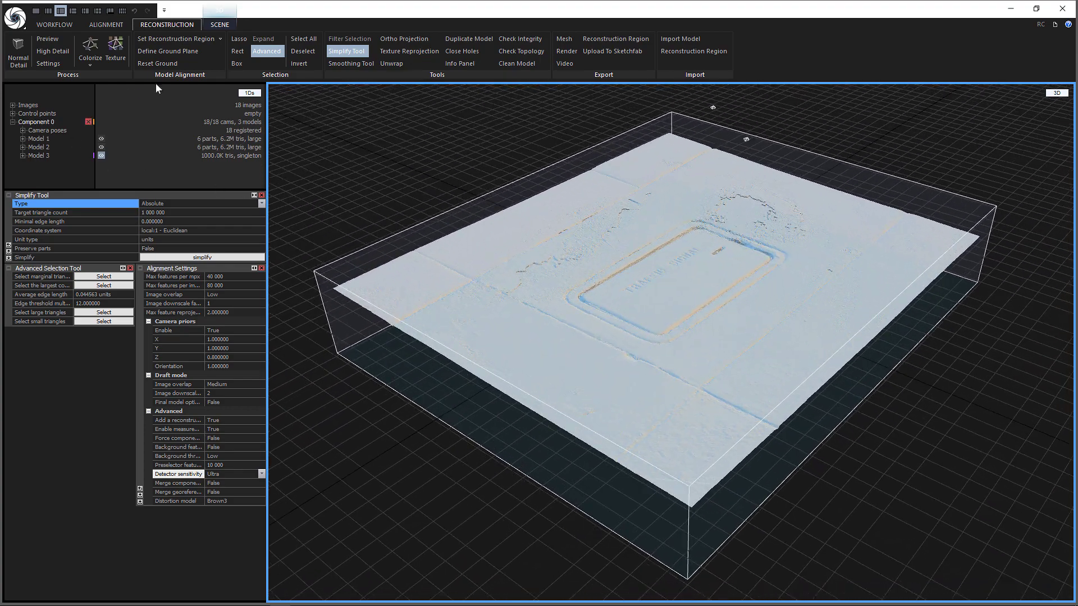
{"action": "left_click", "coordinate": [89, 51]}
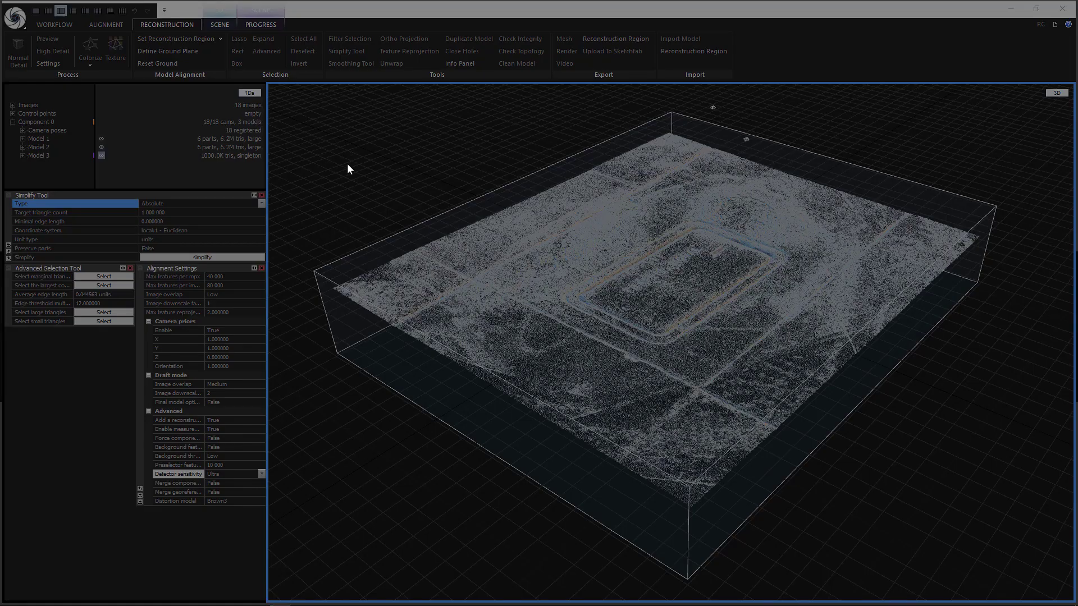
{"action": "key", "text": "alt+Tab"}
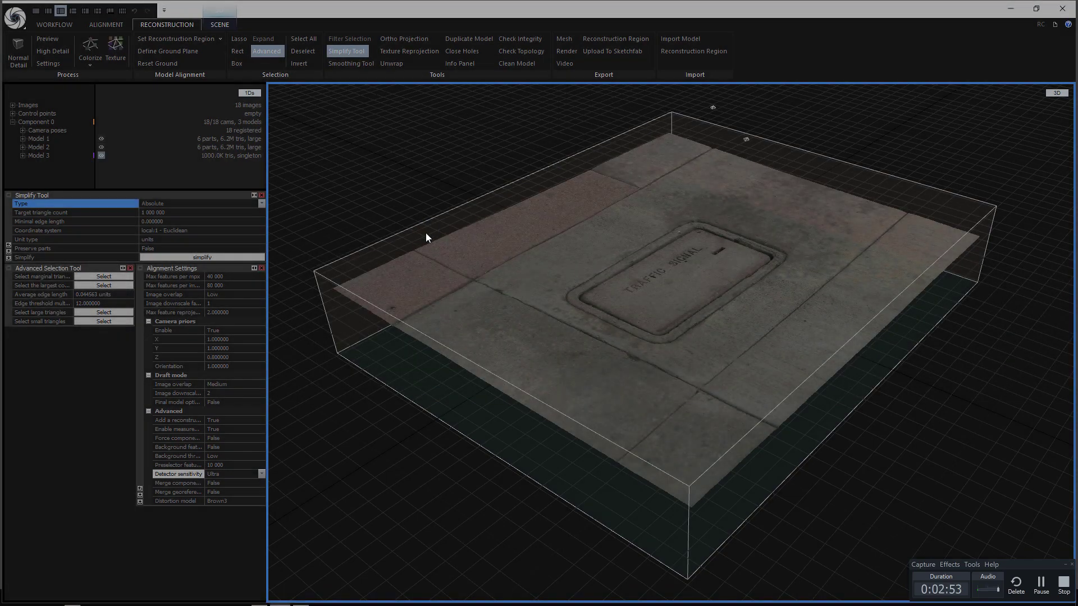
{"action": "left_click_drag", "start_coordinate": [426, 232], "coordinate": [618, 354]}
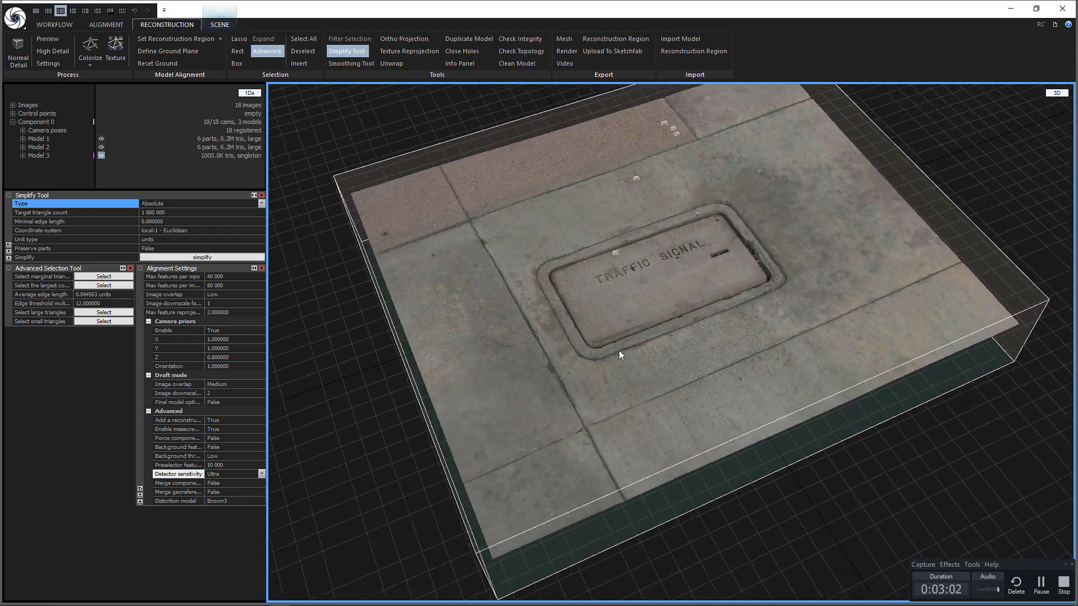
Unwrap Model 3 with an 8192 x 8192 maximal texture resolution
{"action": "left_click", "coordinate": [391, 63]}
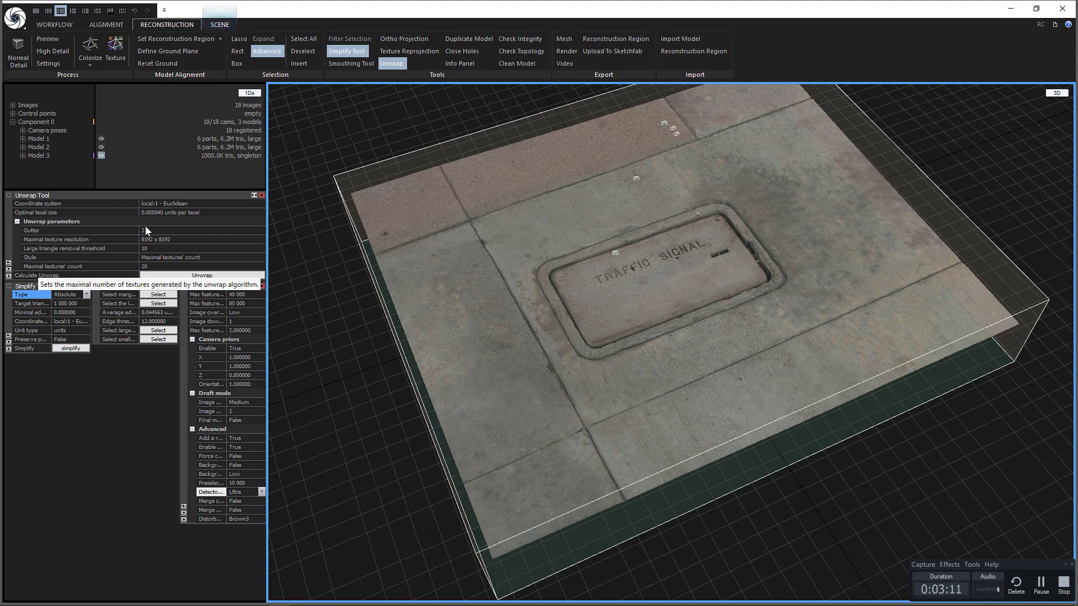
{"action": "left_click", "coordinate": [189, 239]}
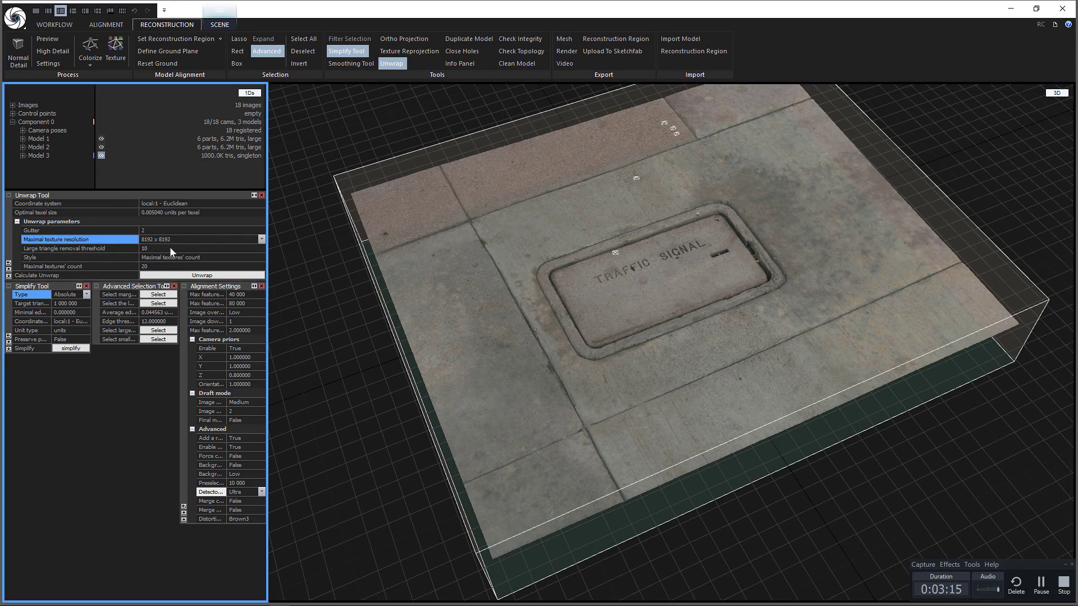
{"action": "left_click", "coordinate": [207, 276]}
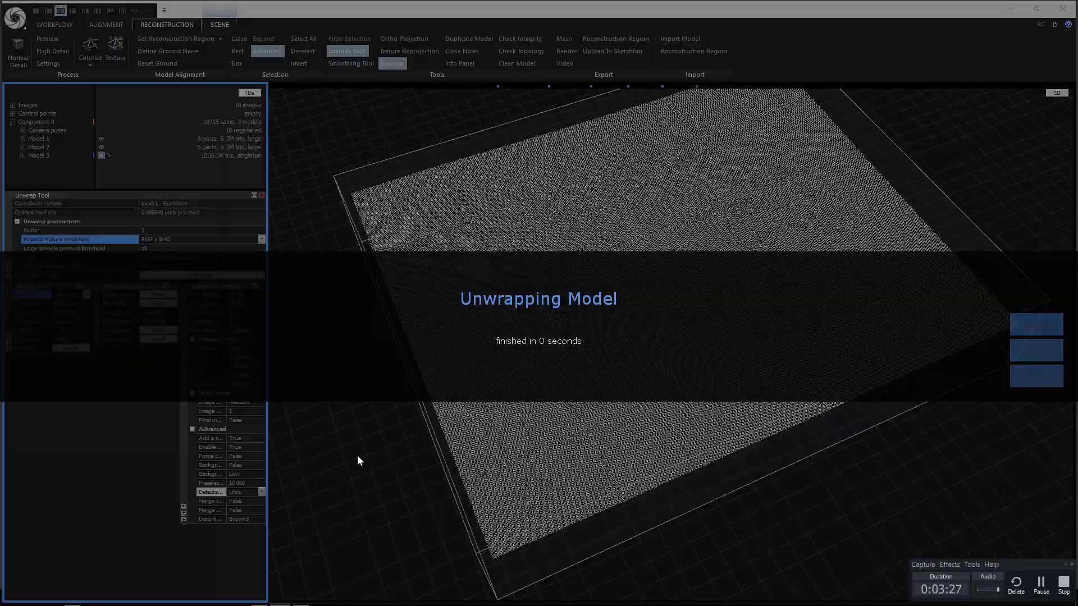
Orbit and zoom around the mesh to inspect its checkerboard UV layout
{"action": "left_click_drag", "start_coordinate": [368, 432], "coordinate": [396, 356]}
{"action": "scroll", "coordinate": [397, 356], "scroll_direction": "up", "scroll_amount": 5}
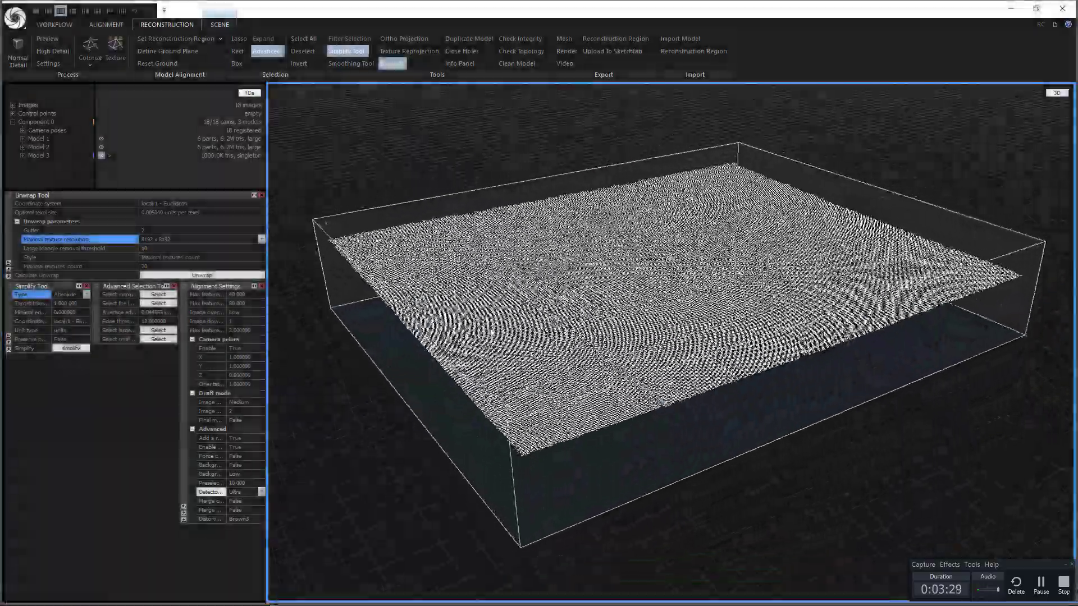
{"action": "left_click_drag", "start_coordinate": [453, 459], "coordinate": [274, 161]}
{"action": "scroll", "coordinate": [565, 241], "scroll_direction": "down", "scroll_amount": 5}
{"action": "left_click_drag", "start_coordinate": [565, 240], "coordinate": [584, 336]}
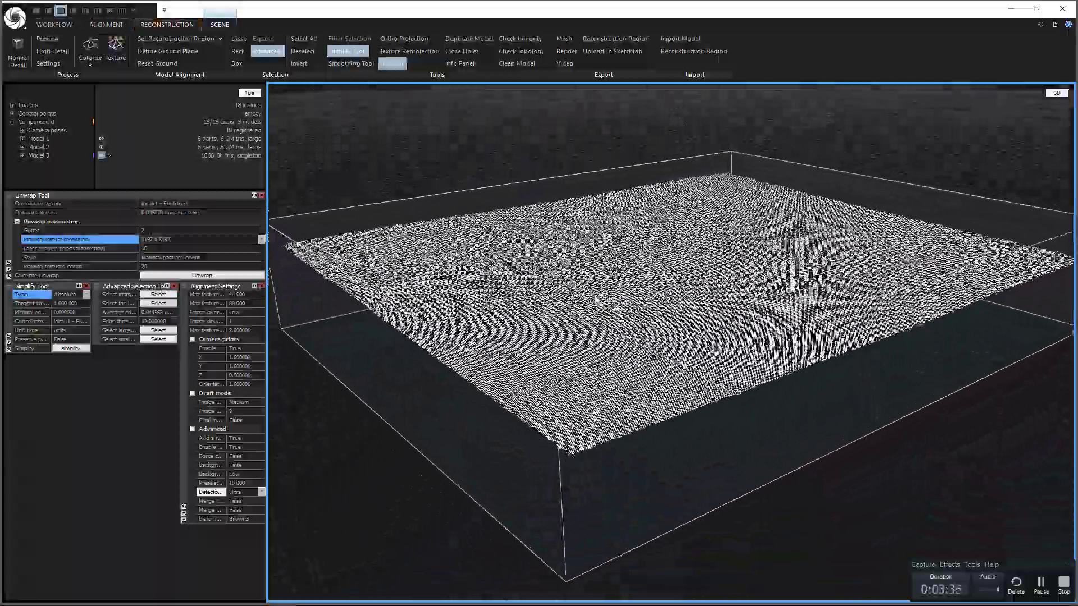
{"action": "scroll", "coordinate": [589, 371], "scroll_direction": "up", "scroll_amount": 5}
{"action": "scroll", "coordinate": [588, 371], "scroll_direction": "down", "scroll_amount": 3}
{"action": "left_click_drag", "start_coordinate": [587, 413], "coordinate": [592, 390]}
{"action": "scroll", "coordinate": [592, 390], "scroll_direction": "up", "scroll_amount": 4}
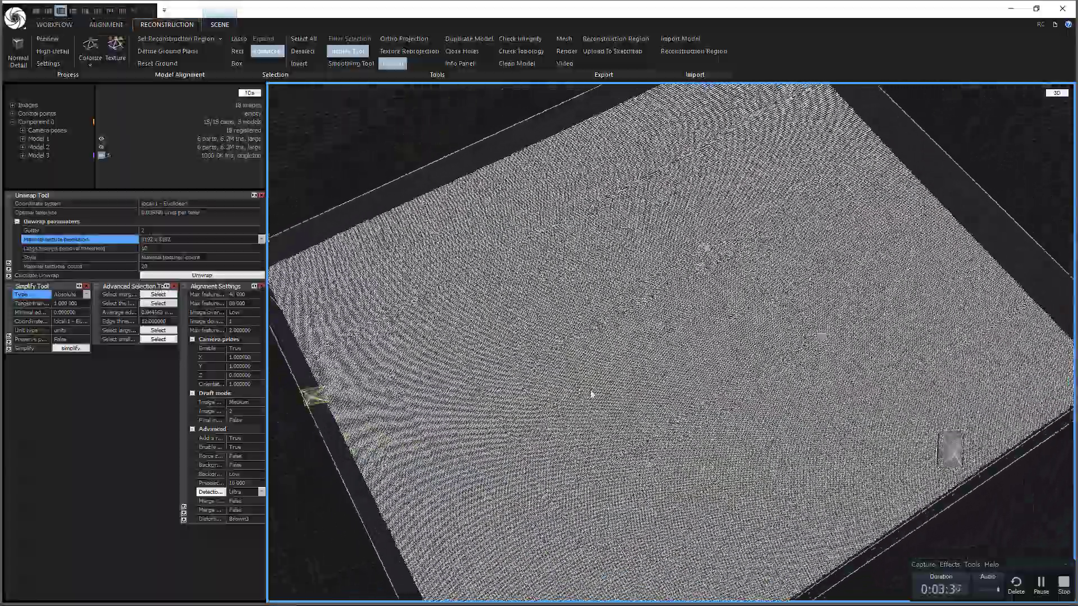
{"action": "scroll", "coordinate": [640, 400], "scroll_direction": "down", "scroll_amount": 3}
{"action": "left_click_drag", "start_coordinate": [719, 345], "coordinate": [633, 390]}
{"action": "scroll", "coordinate": [633, 390], "scroll_direction": "up", "scroll_amount": 4}
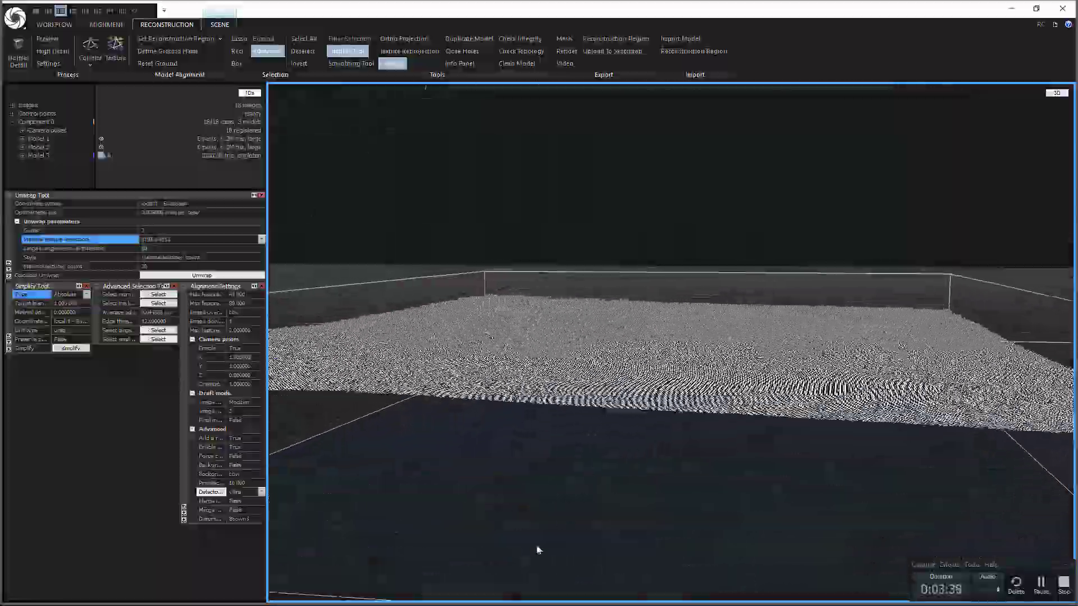
{"action": "scroll", "coordinate": [554, 529], "scroll_direction": "up", "scroll_amount": 3}
{"action": "left_click_drag", "start_coordinate": [318, 212], "coordinate": [534, 514]}
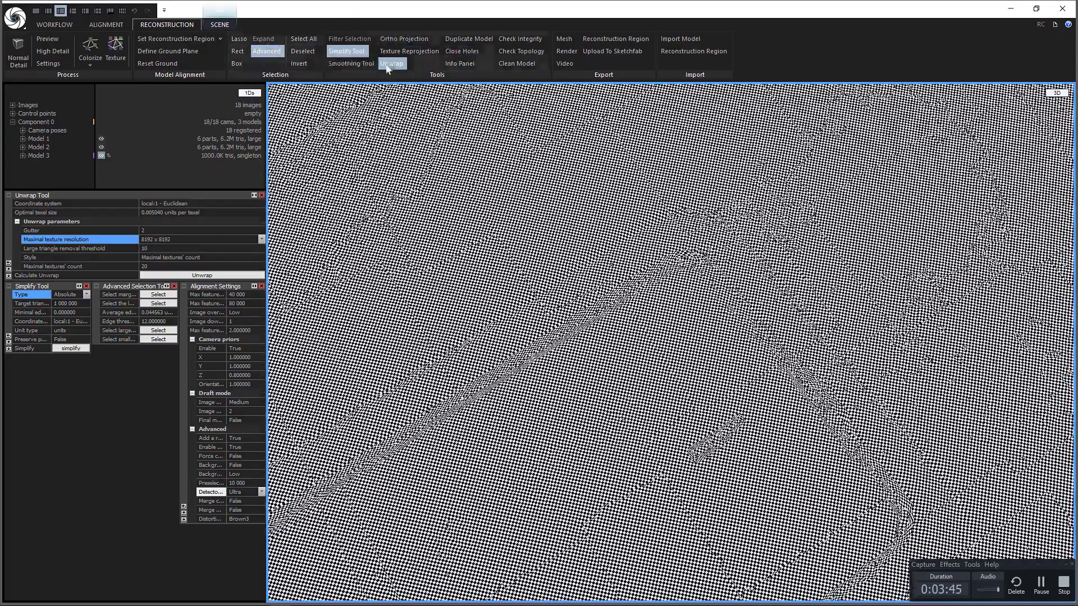
Close the Unwrap and Simplify settings, reset the view, and texture Model 3
{"action": "left_click", "coordinate": [392, 63]}
{"action": "left_click", "coordinate": [340, 53]}
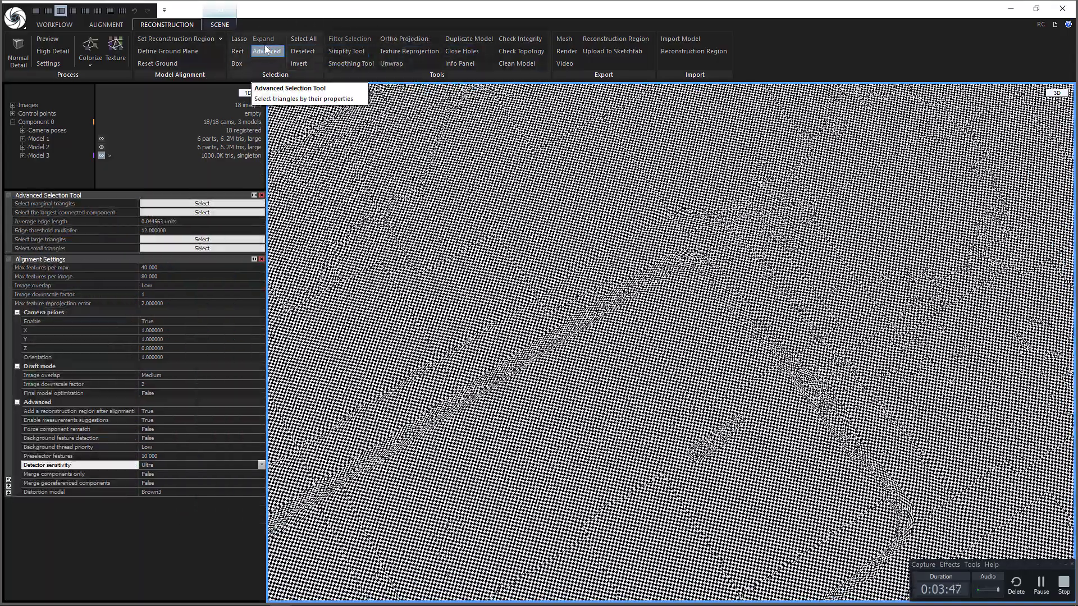
{"action": "left_click", "coordinate": [219, 24]}
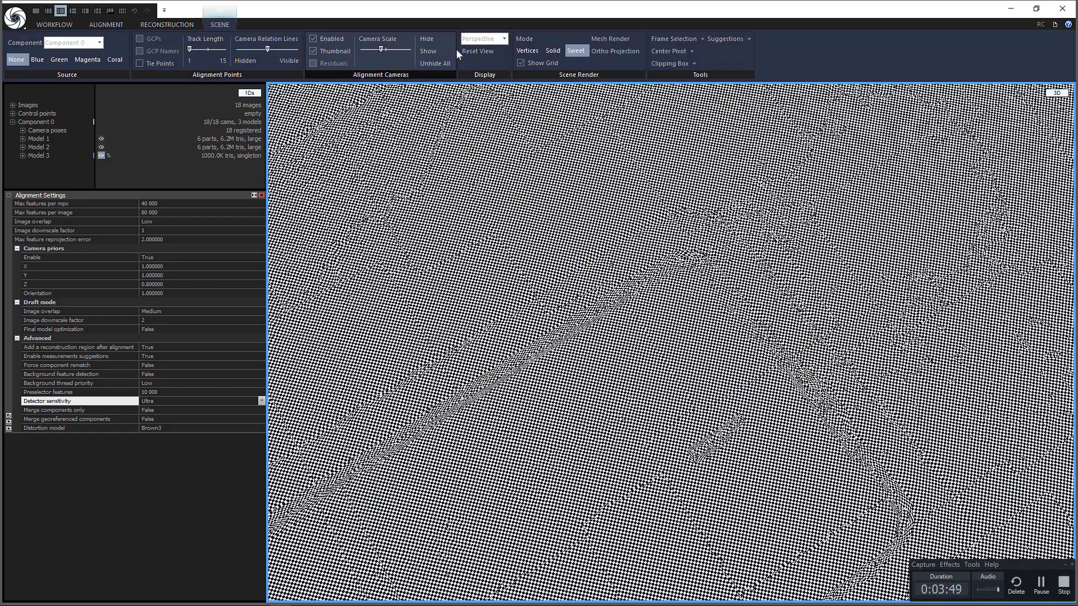
{"action": "left_click", "coordinate": [483, 50]}
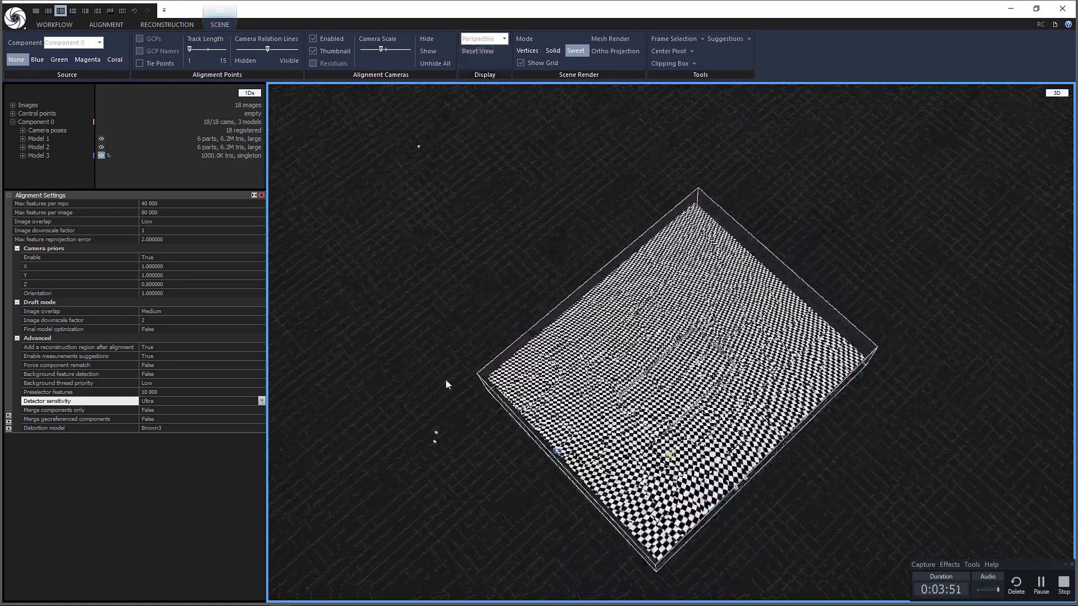
{"action": "left_click", "coordinate": [164, 24]}
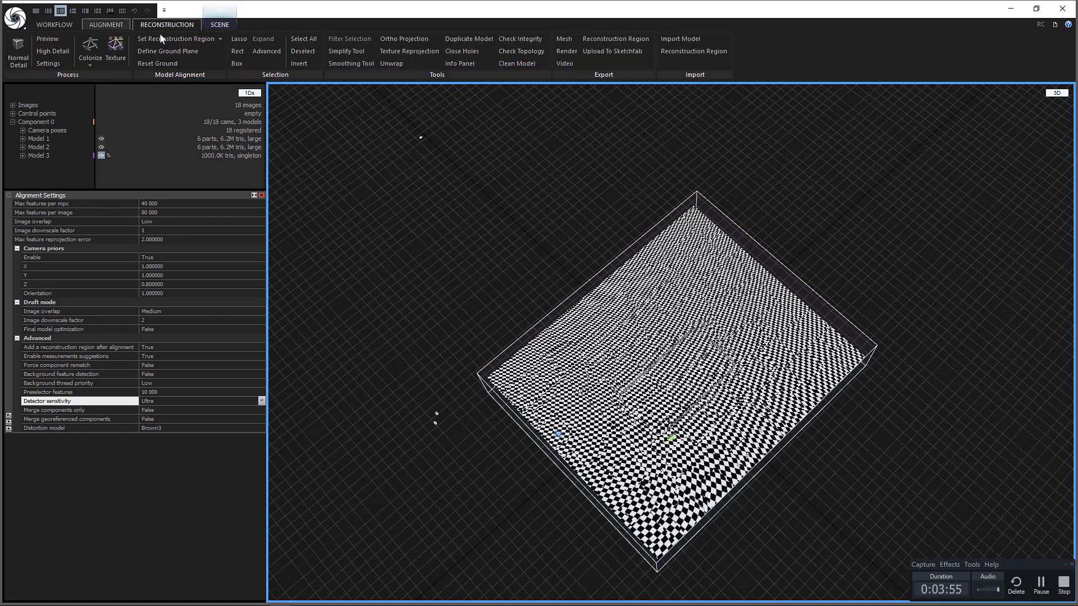
{"action": "left_click", "coordinate": [122, 57]}
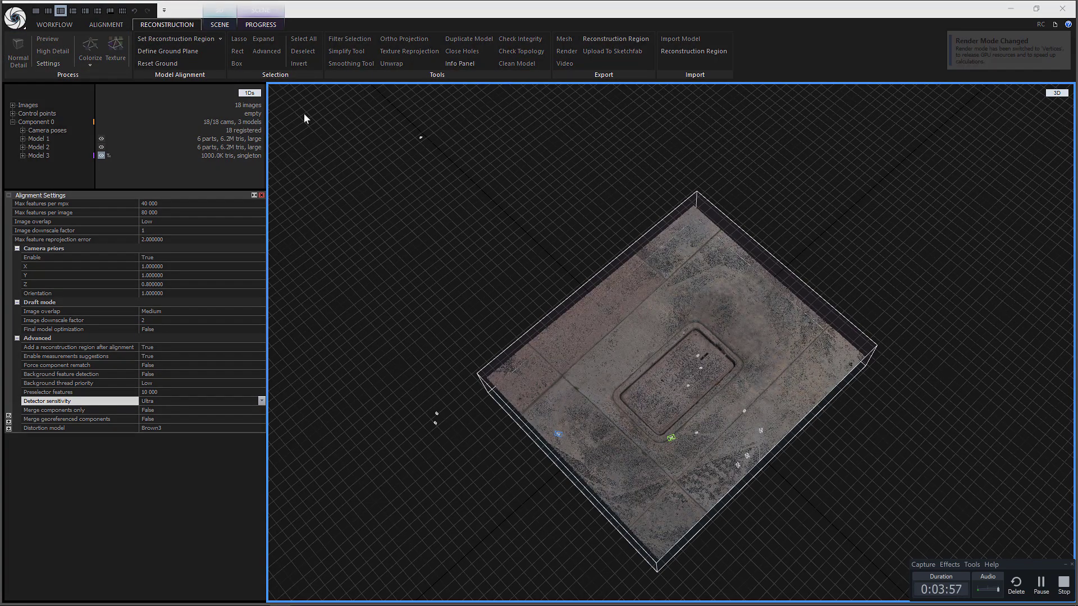